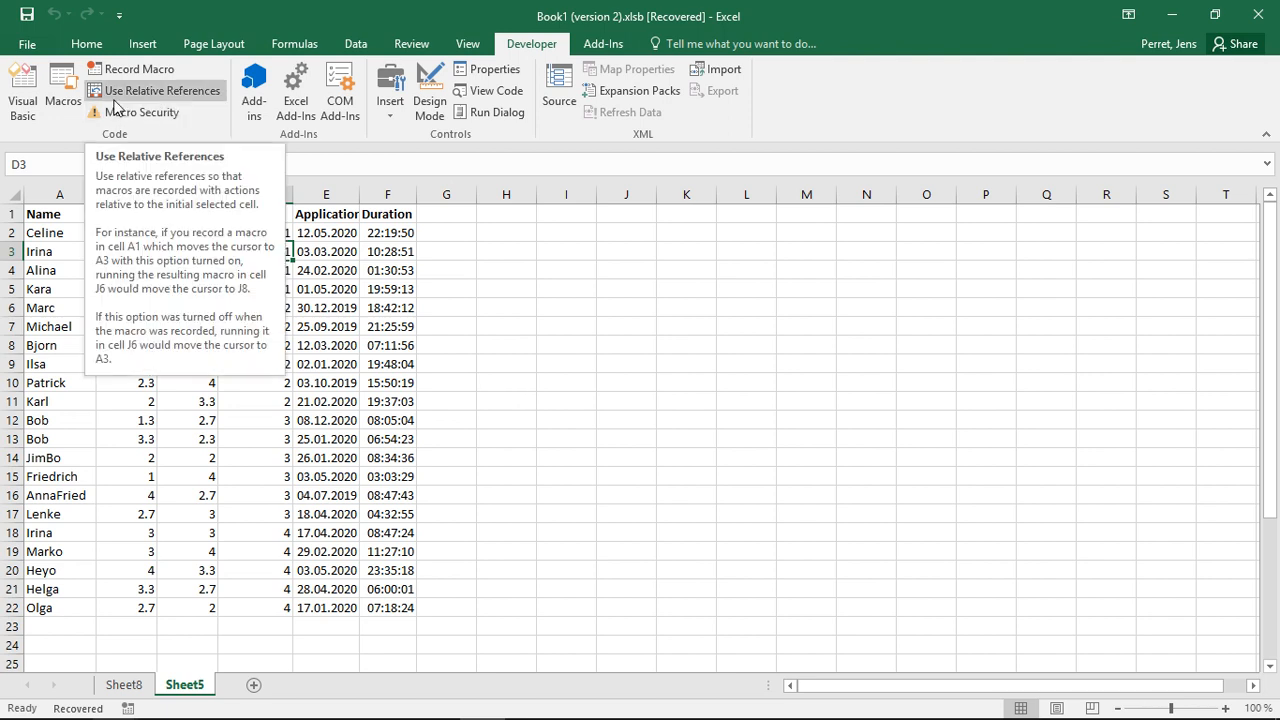
- Look at the list of macros available in all open workbooks and close it without running any
click(57, 100)
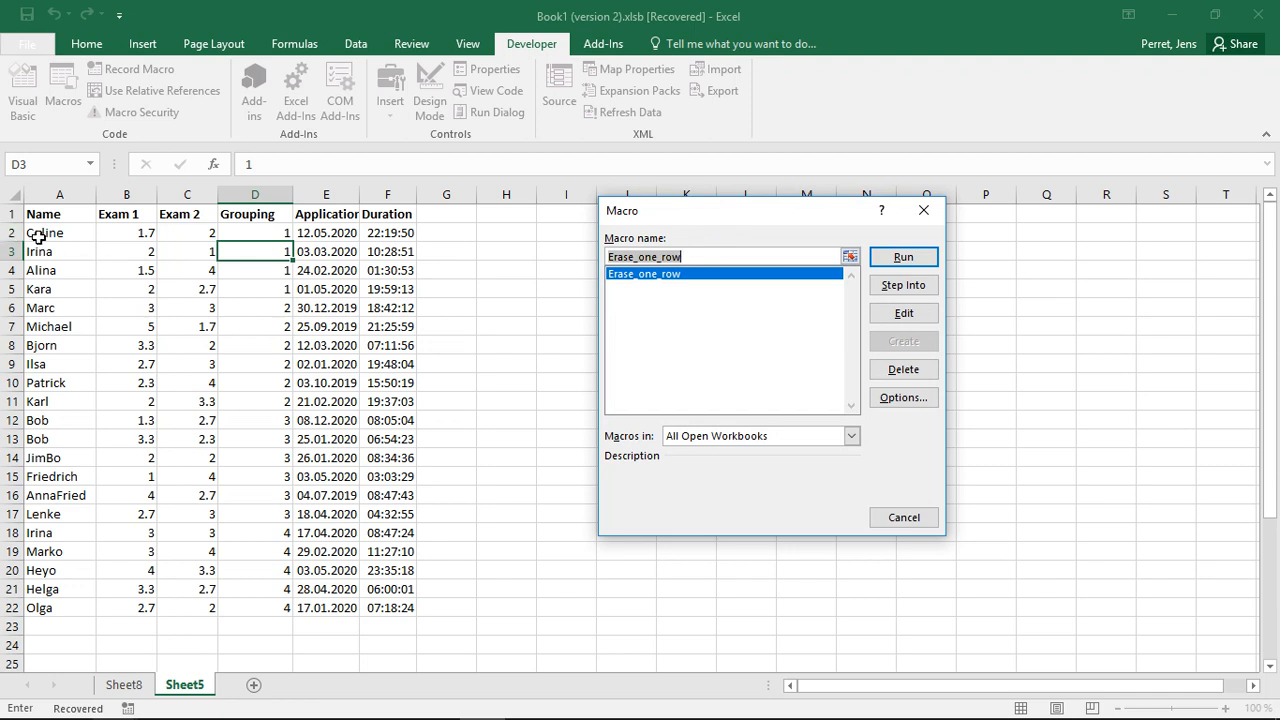
click(886, 518)
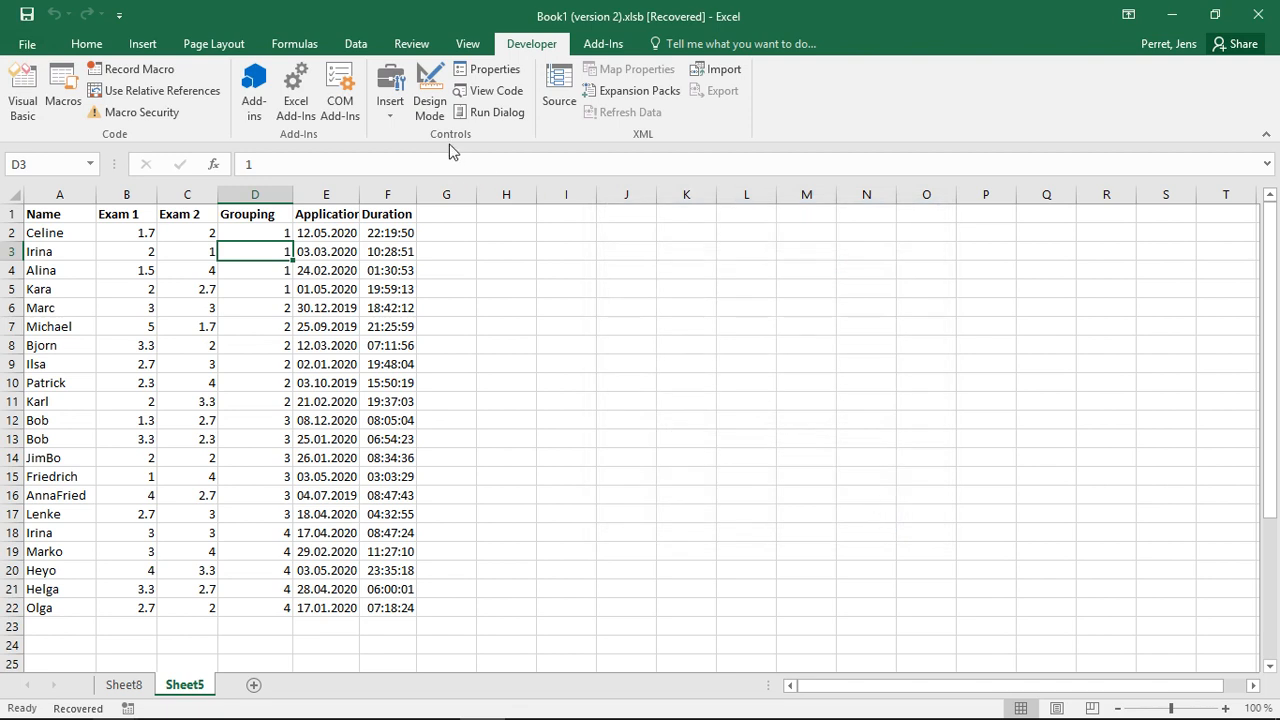
click(59, 77)
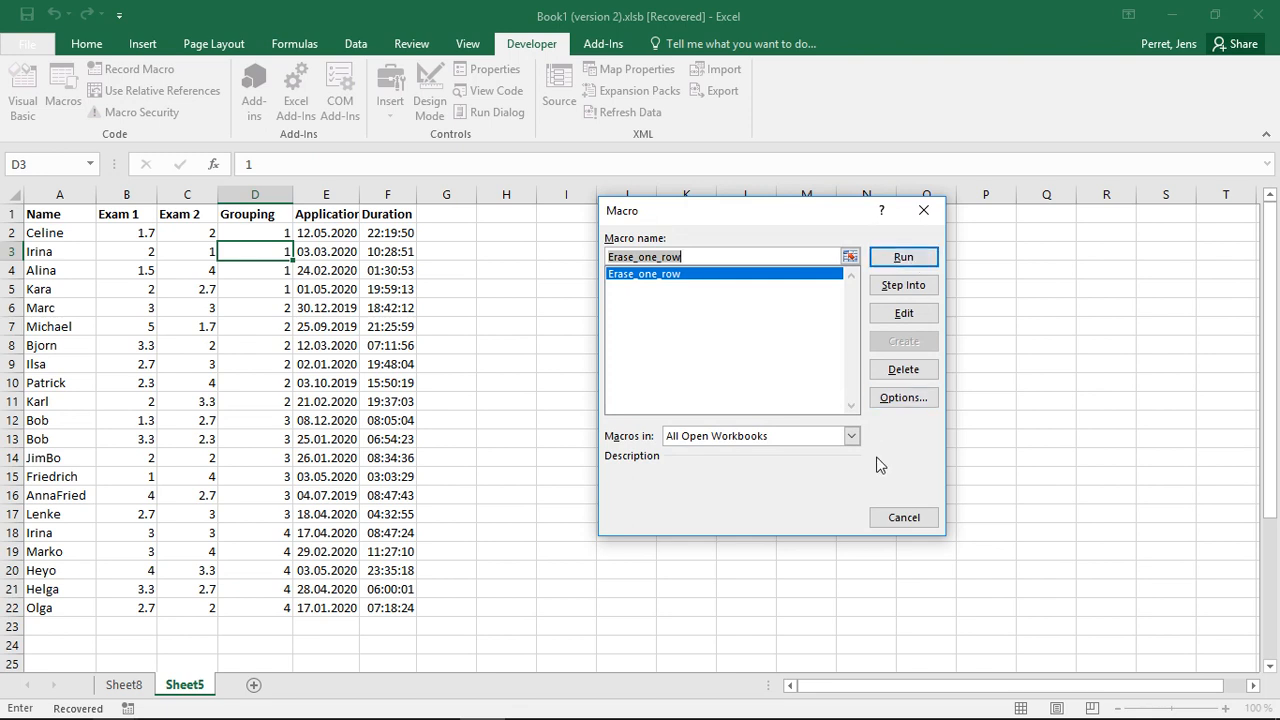
click(905, 518)
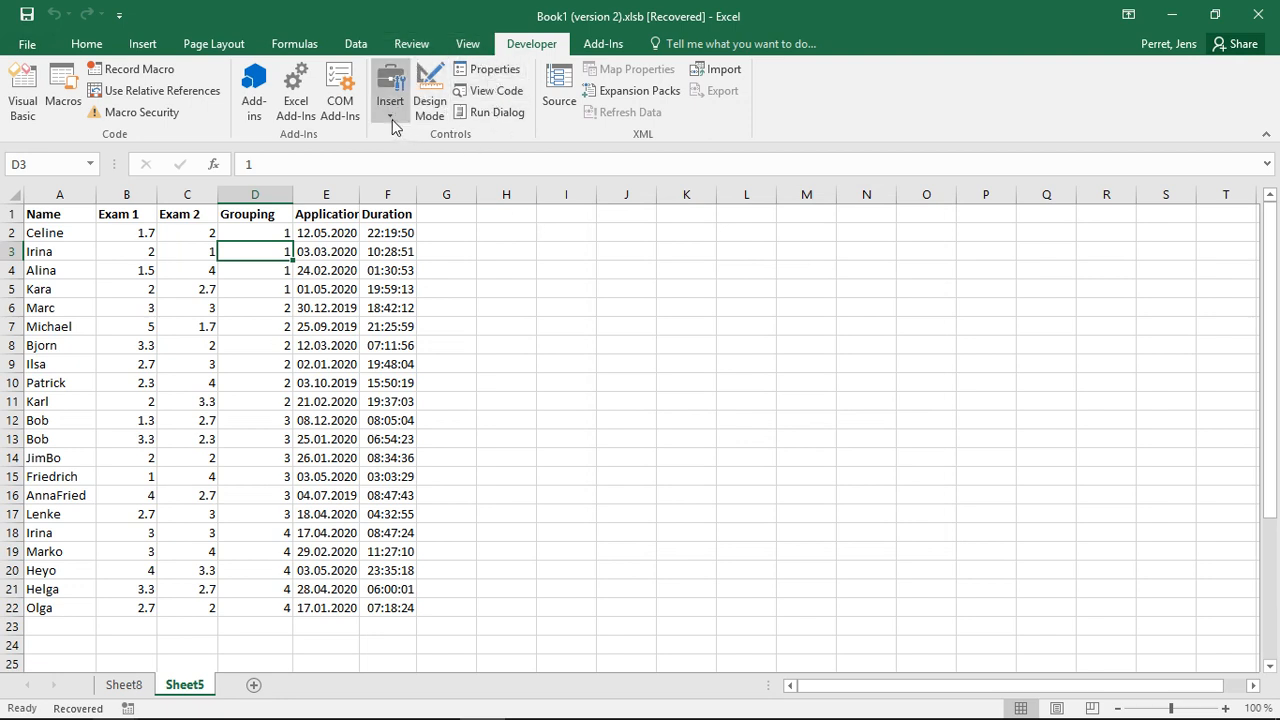
- Turn on Design Mode for the worksheet controls
click(430, 98)
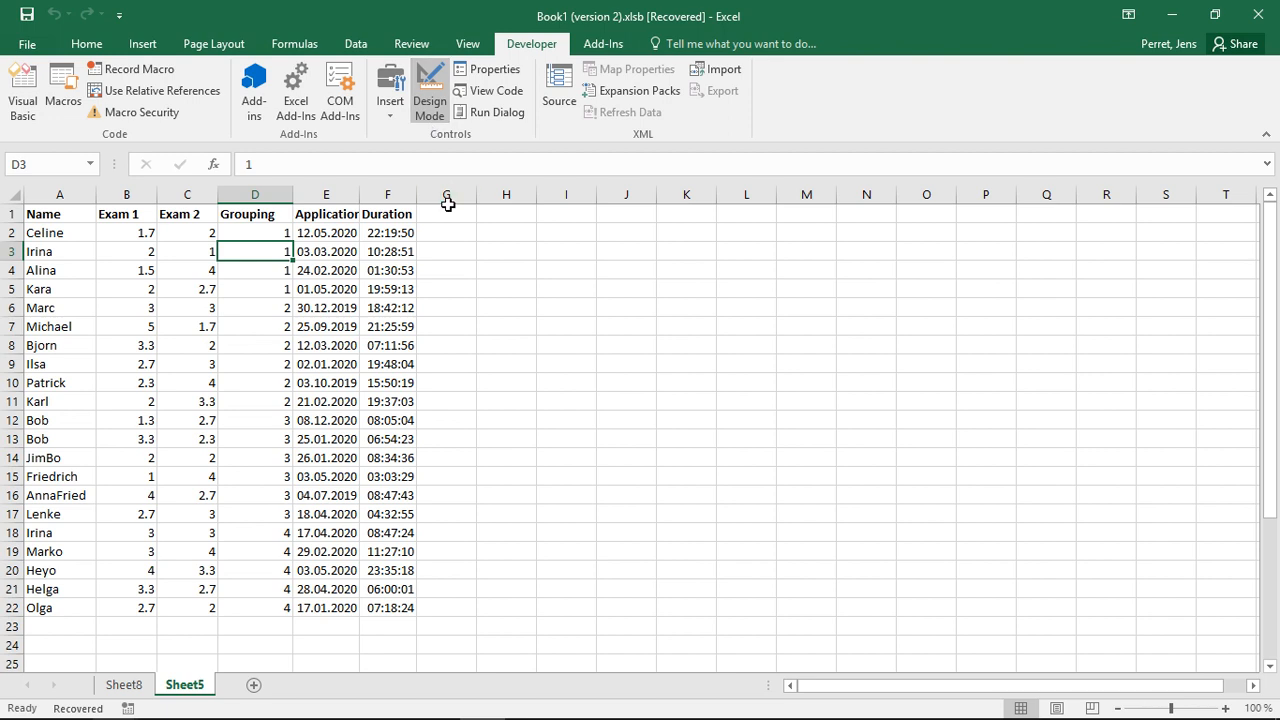
click(391, 120)
click(386, 155)
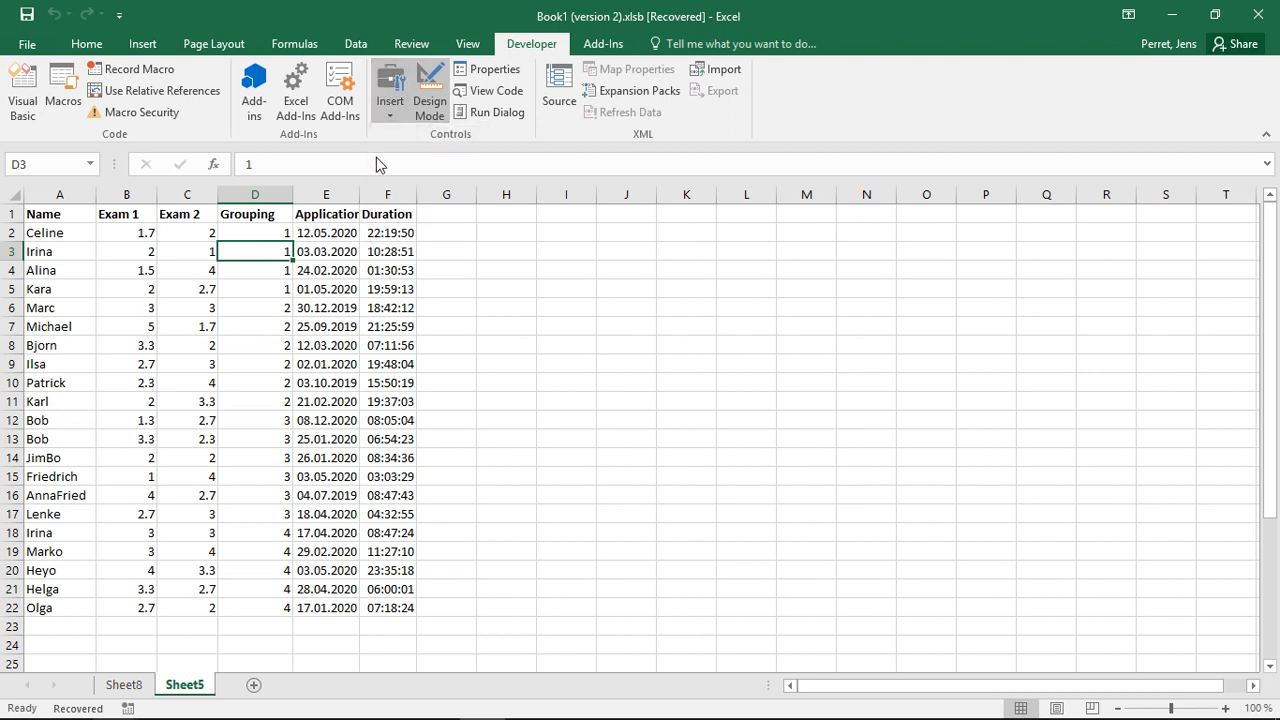
click(392, 117)
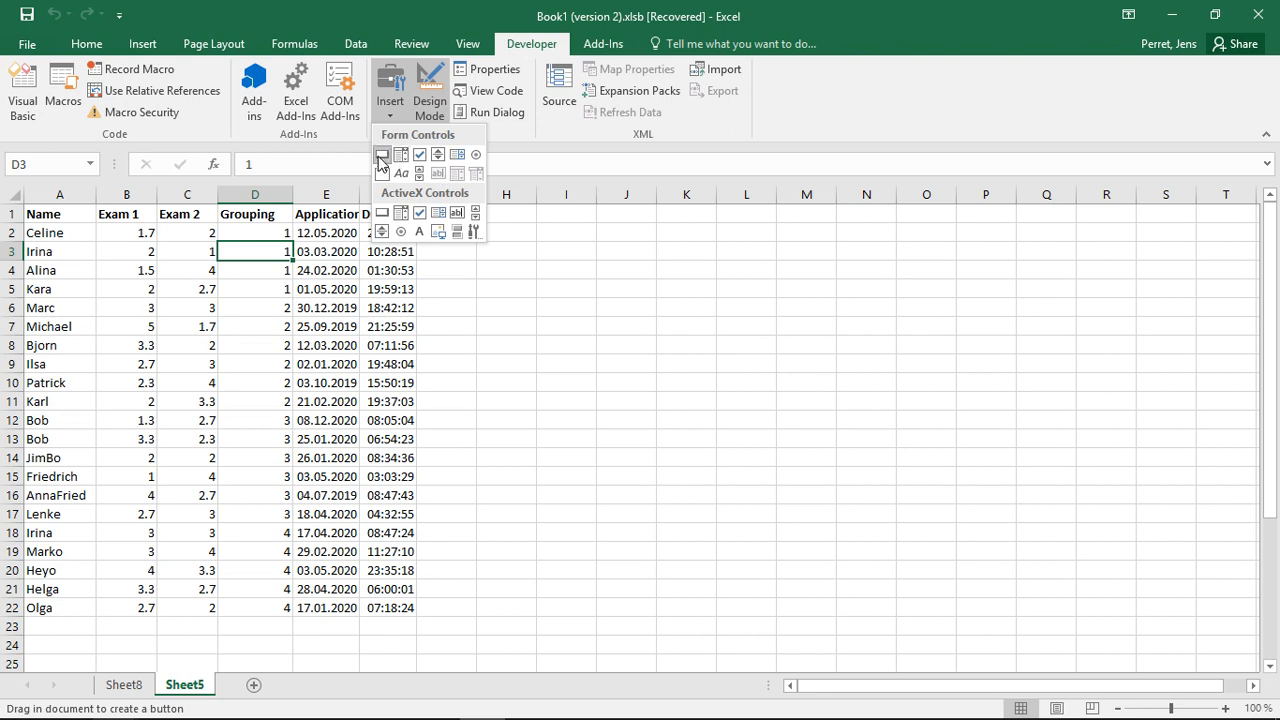
key(Escape)
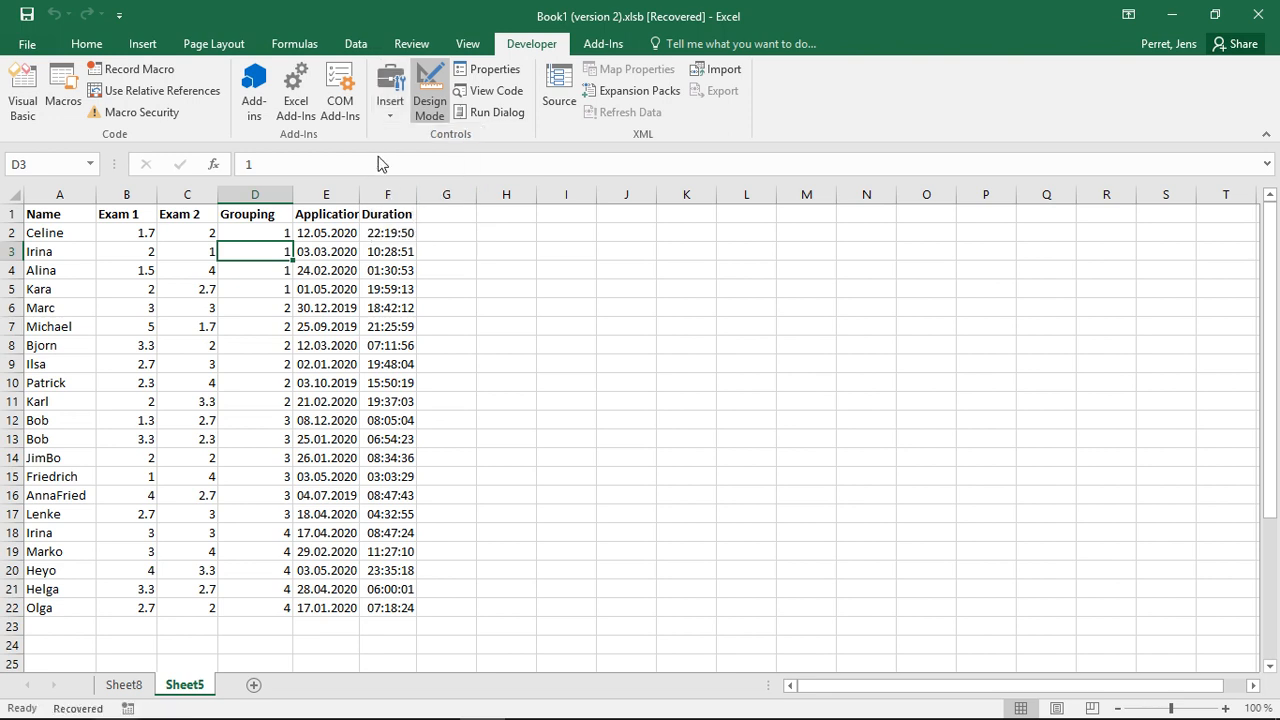
click(480, 238)
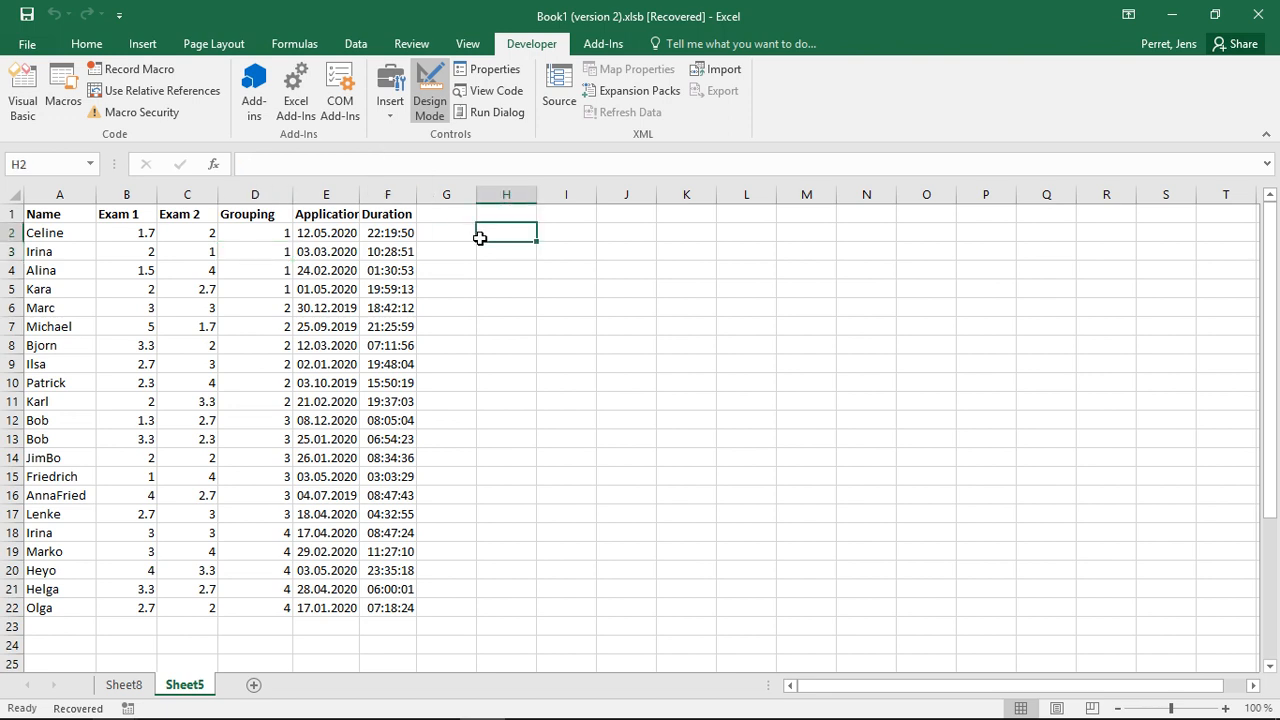
- Insert a Form Control button around cell H2 and assign the macro Erase_one_row to it
click(390, 105)
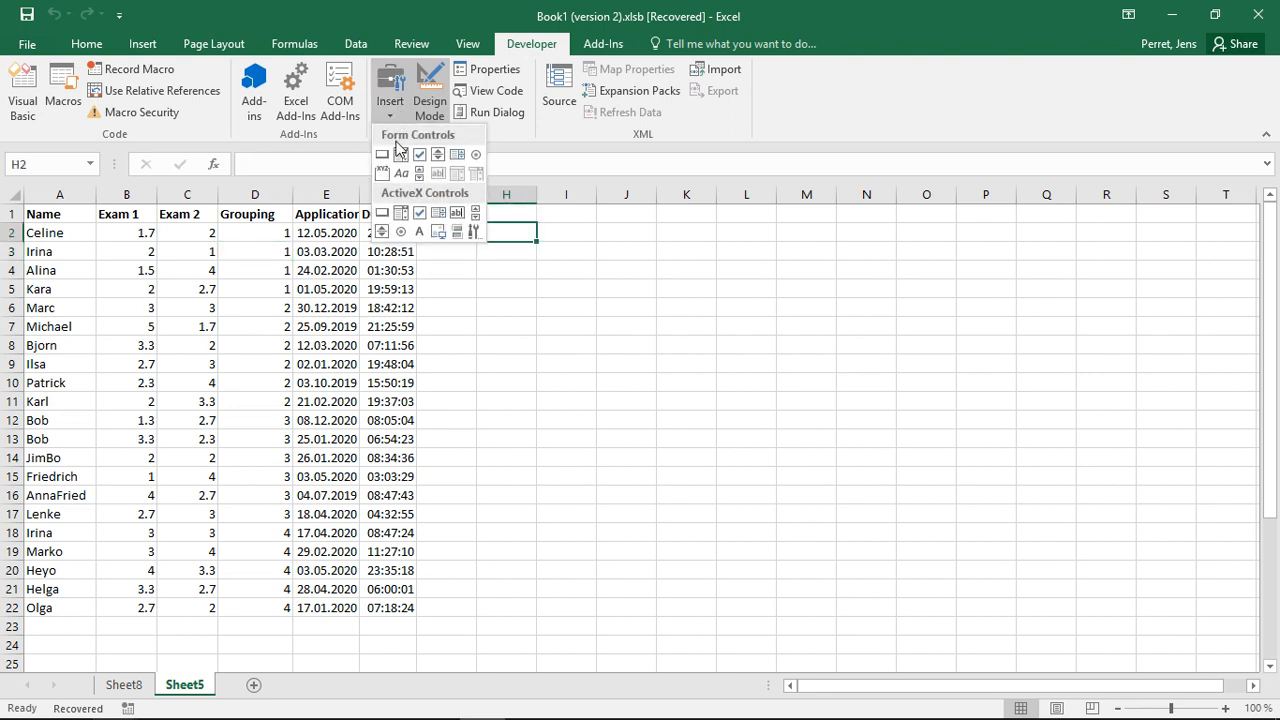
click(386, 150)
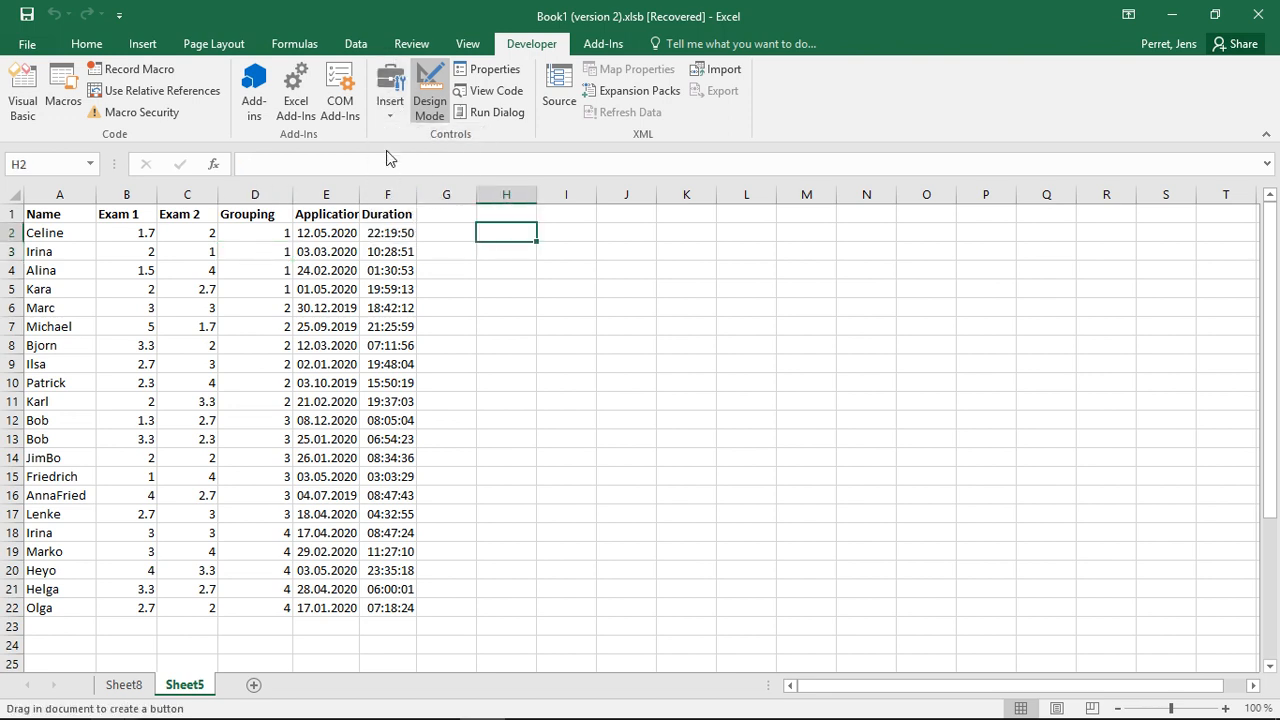
click(466, 228)
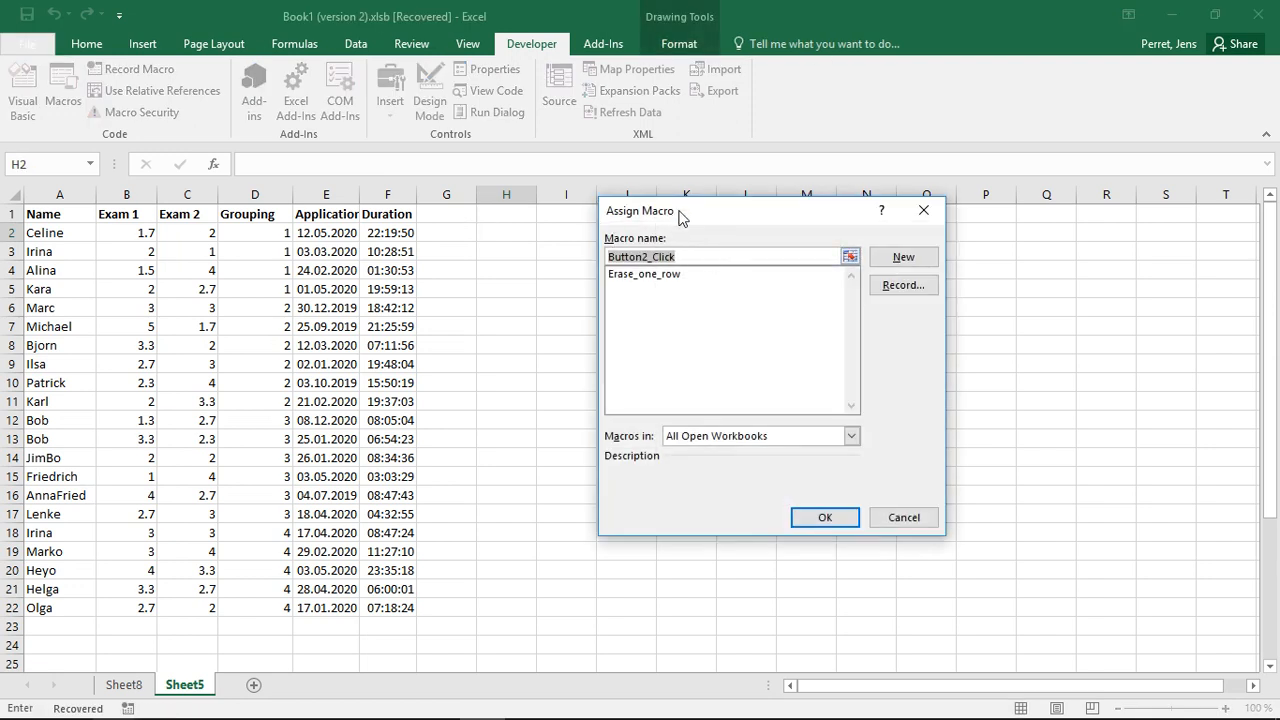
click(656, 276)
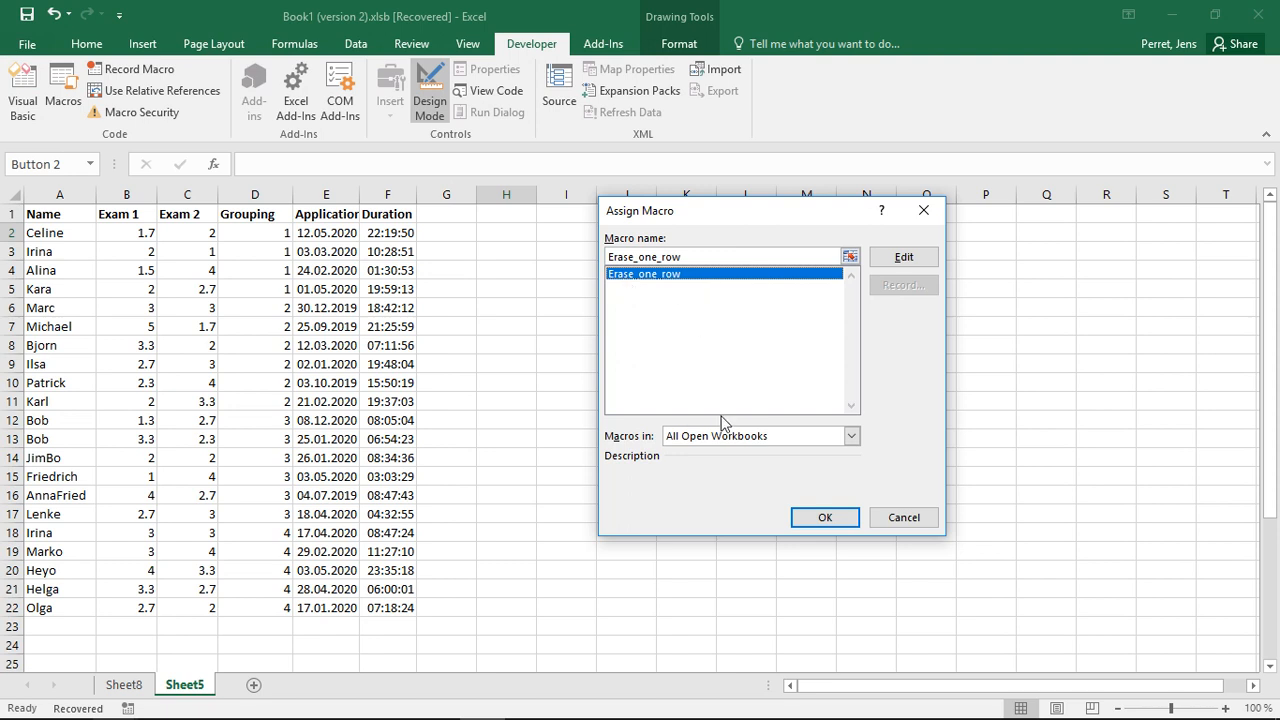
click(823, 518)
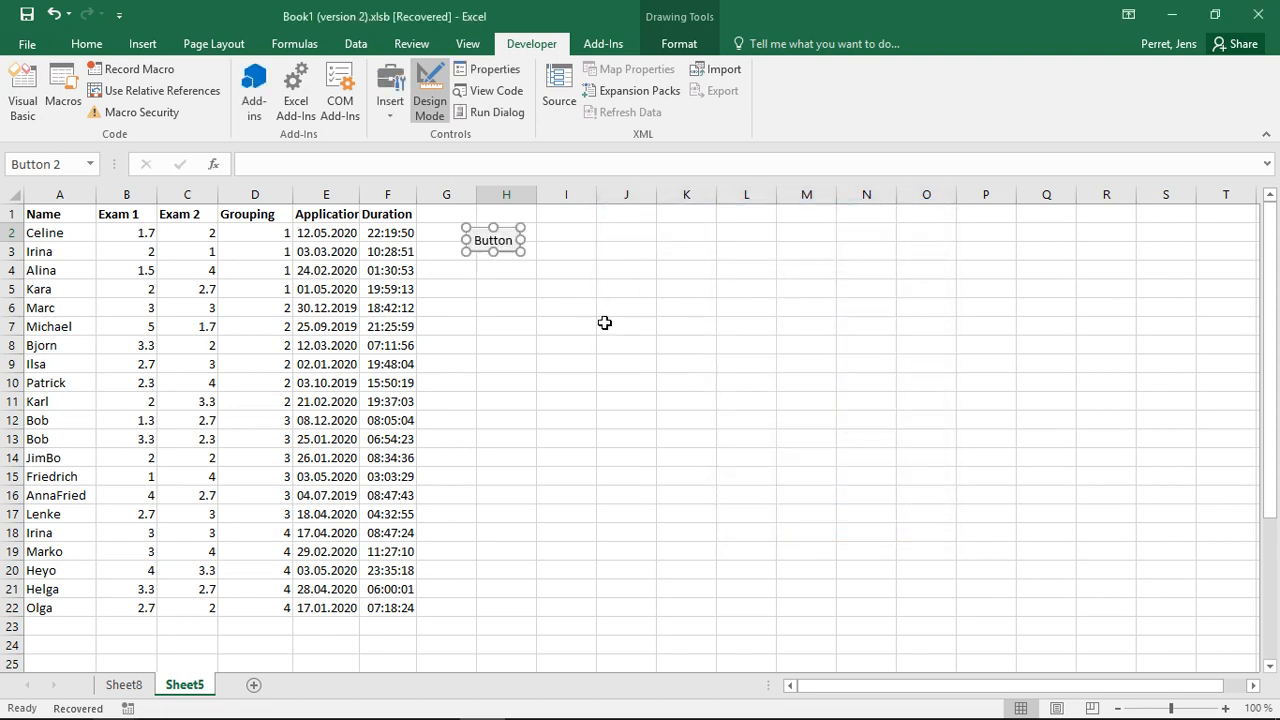
- Caption the new button "Erase" and place it slightly enlarged over cells H8 to I9
click(478, 240)
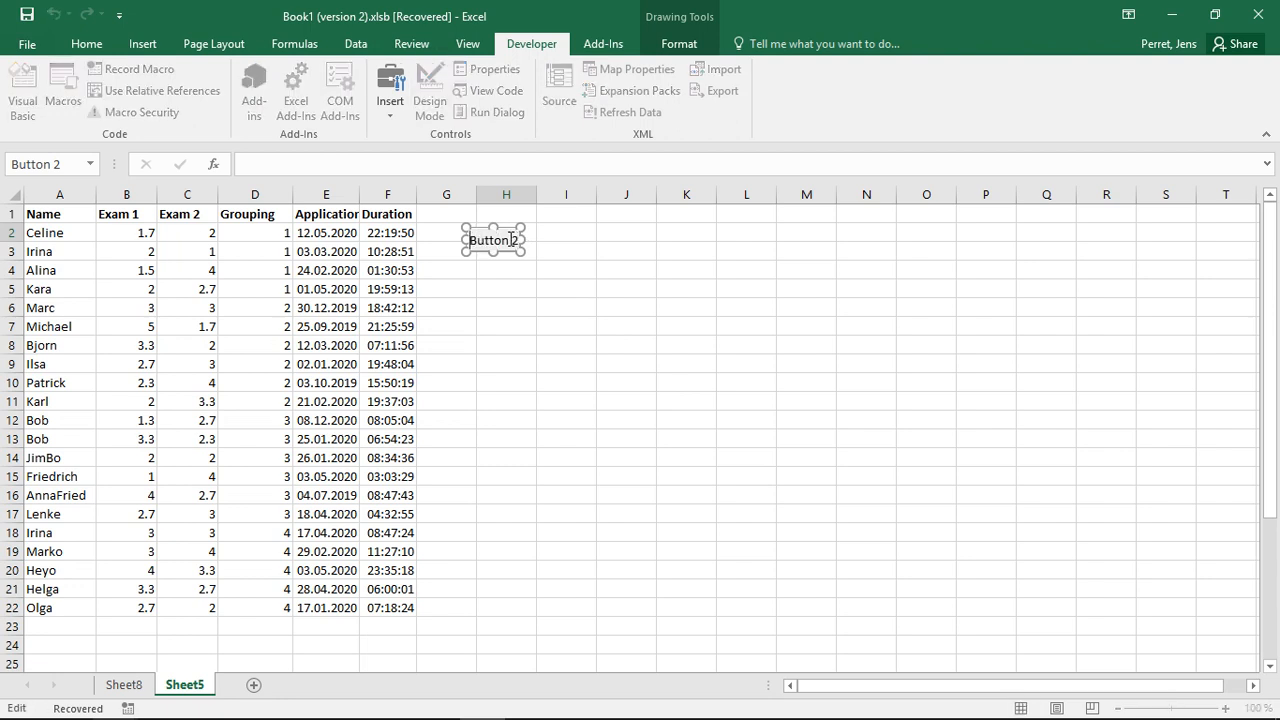
key(shift+Right)
key(shift+Right)
key(shift+Right)
key(shift+Right)
key(shift+Right)
key(shift+Right)
key(shift+Right)
key(shift+Right)
key(shift+Right)
key(shift+Right)
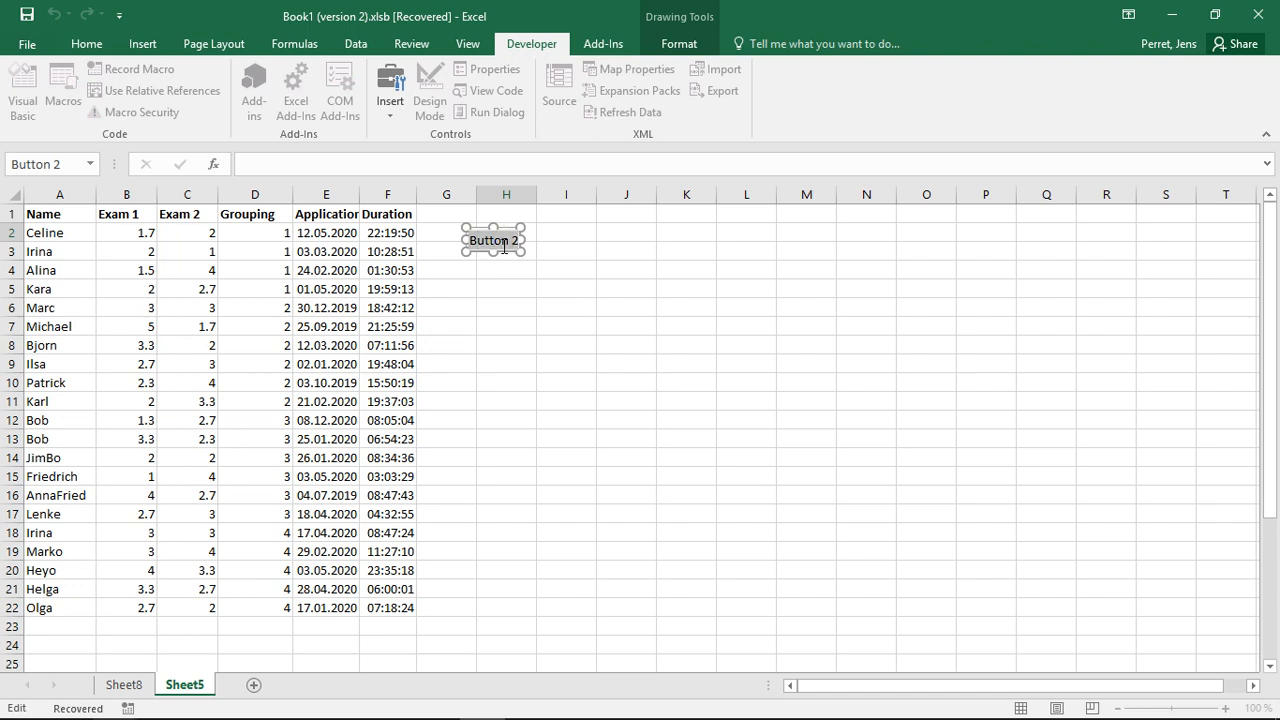
text(eras)
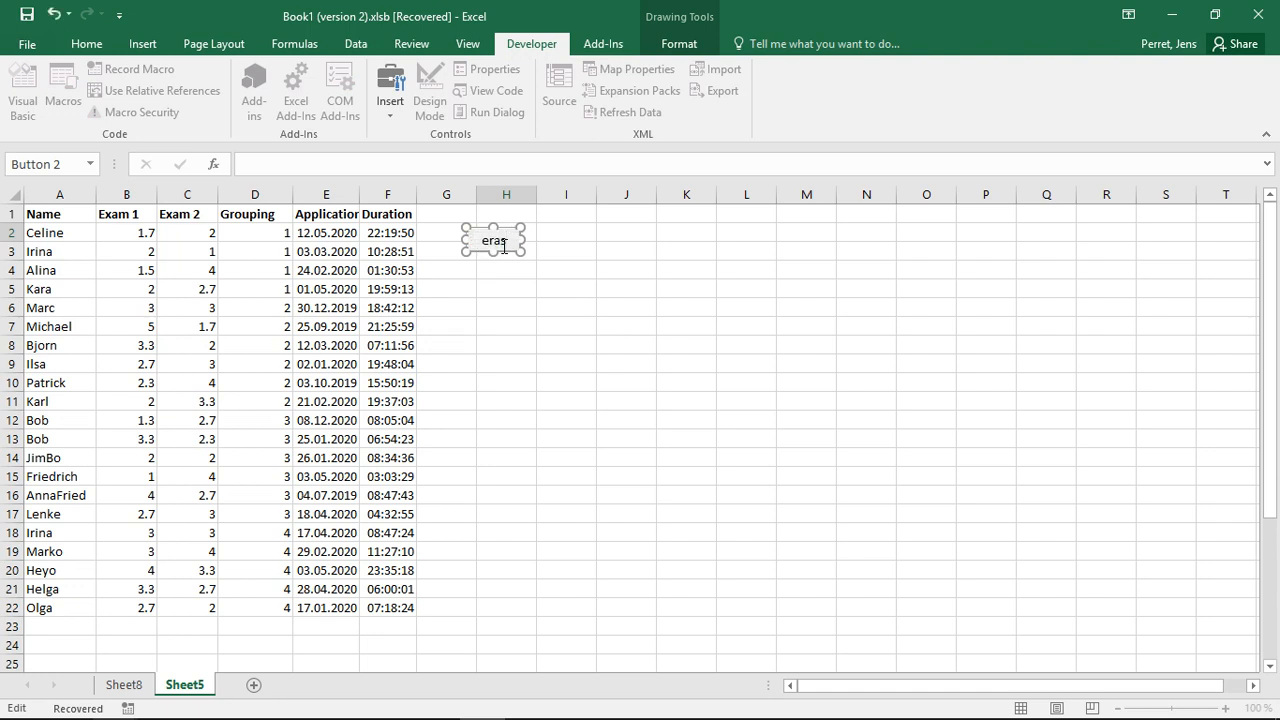
key(BackSpace)
key(BackSpace)
key(BackSpace)
key(BackSpace)
text(Erase)
mouse_move(520, 253)
mouse_down()
mouse_move(545, 258)
mouse_move(553, 376)
mouse_up()
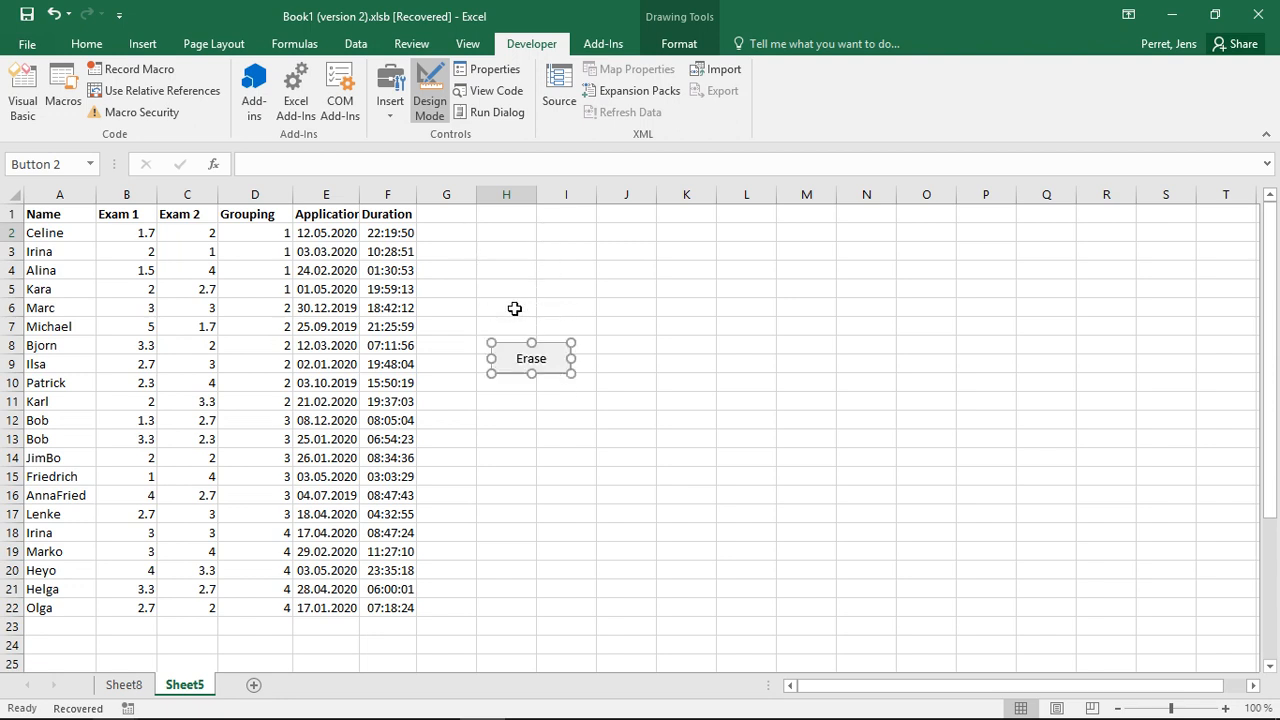
- Deselect the Erase button and leave Design Mode, toggling the mode on and off once more
click(428, 112)
click(552, 303)
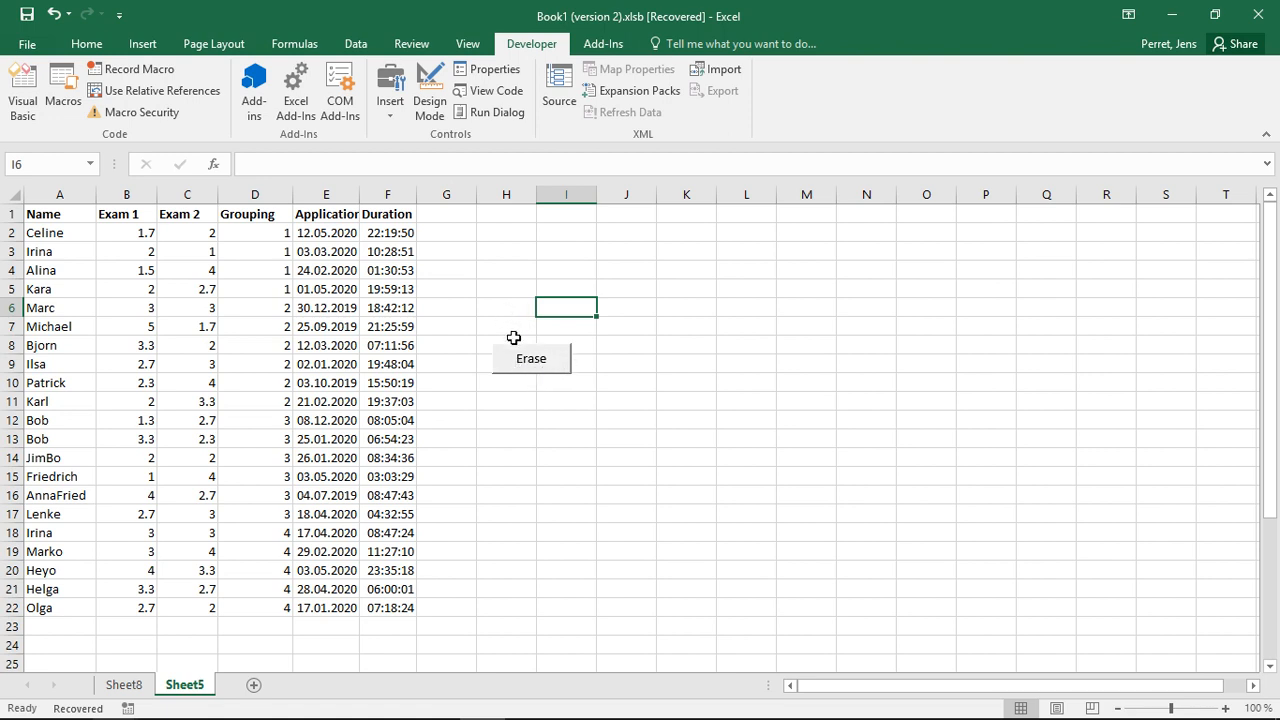
click(429, 95)
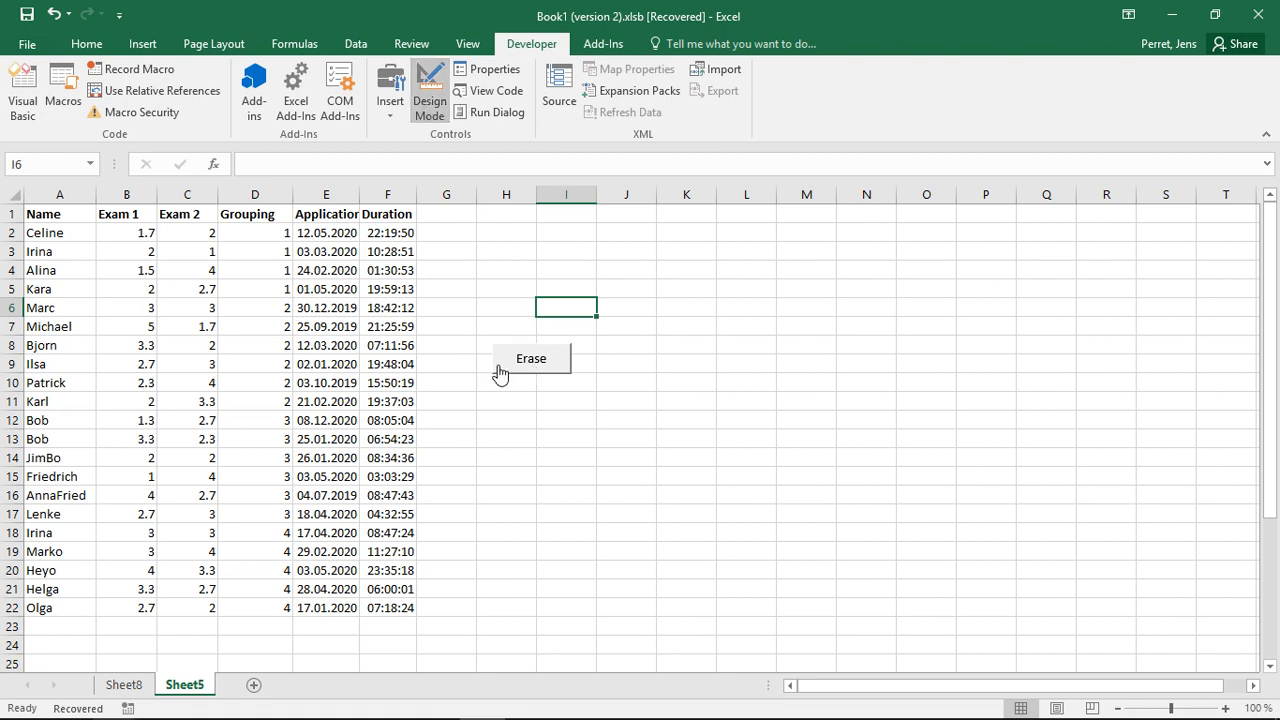
click(432, 110)
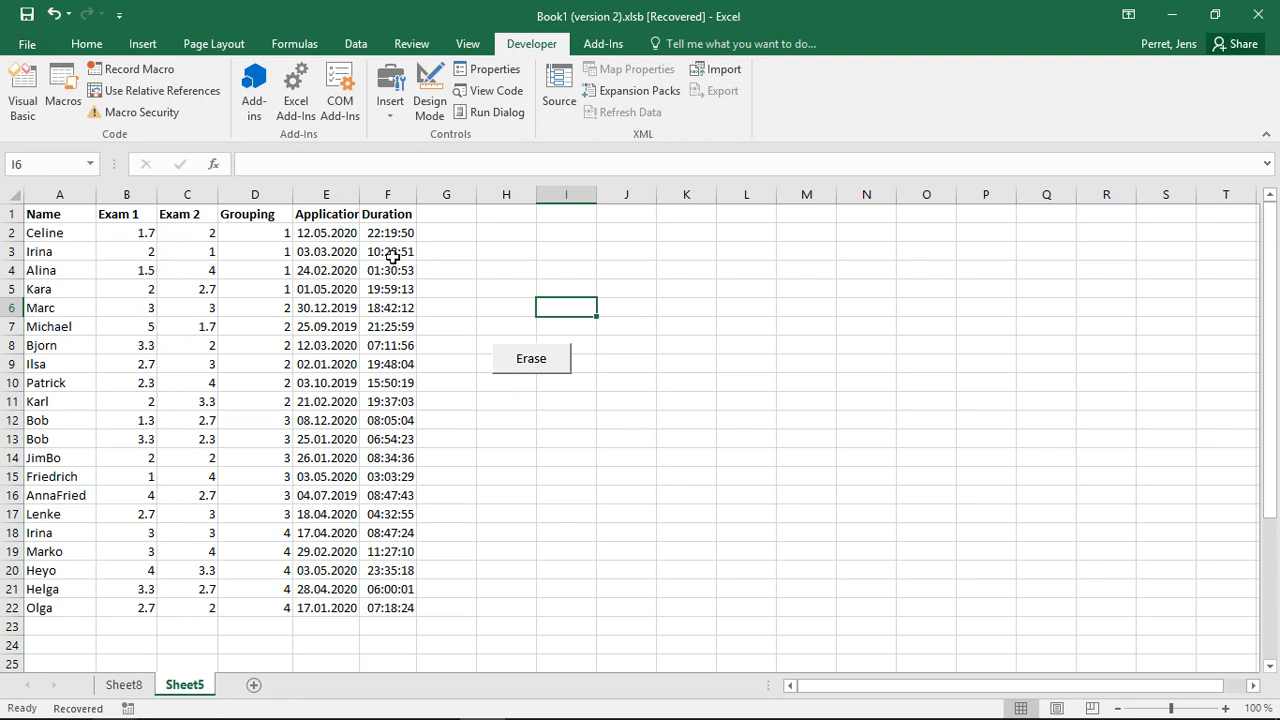
- Run the Erase button's macro twice to delete the first two data rows, and select cell G3
click(512, 364)
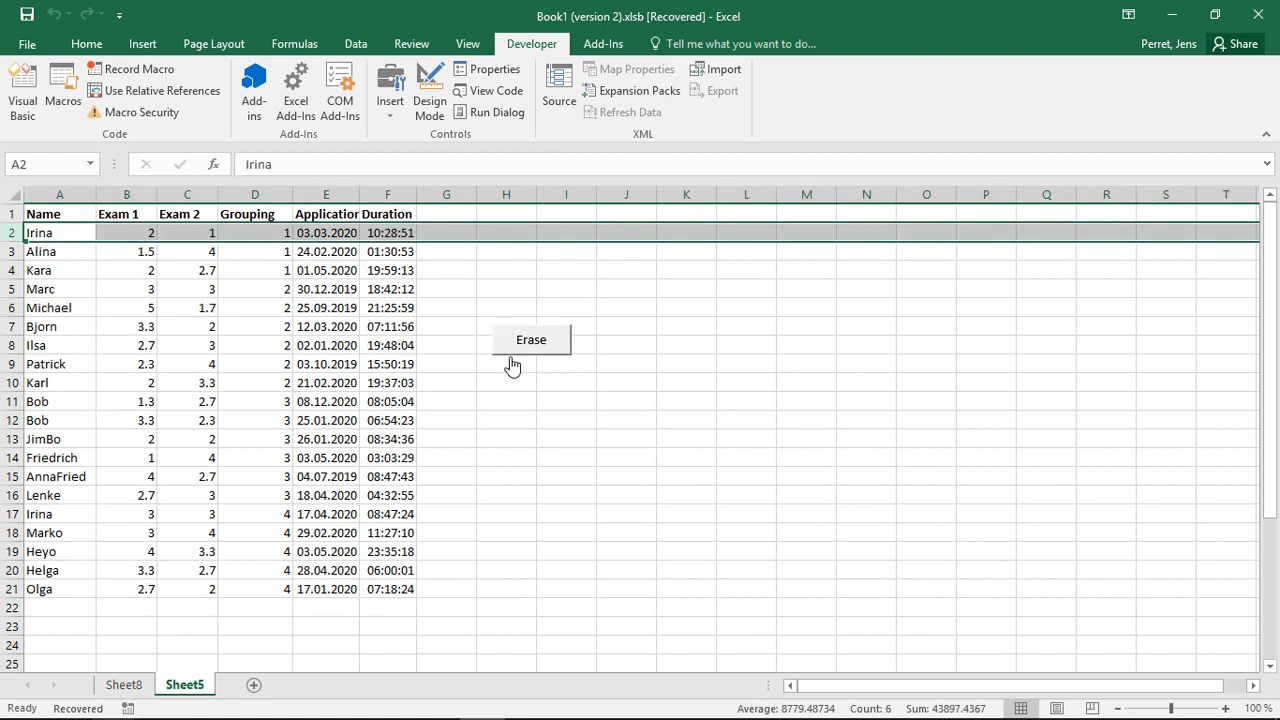
click(505, 352)
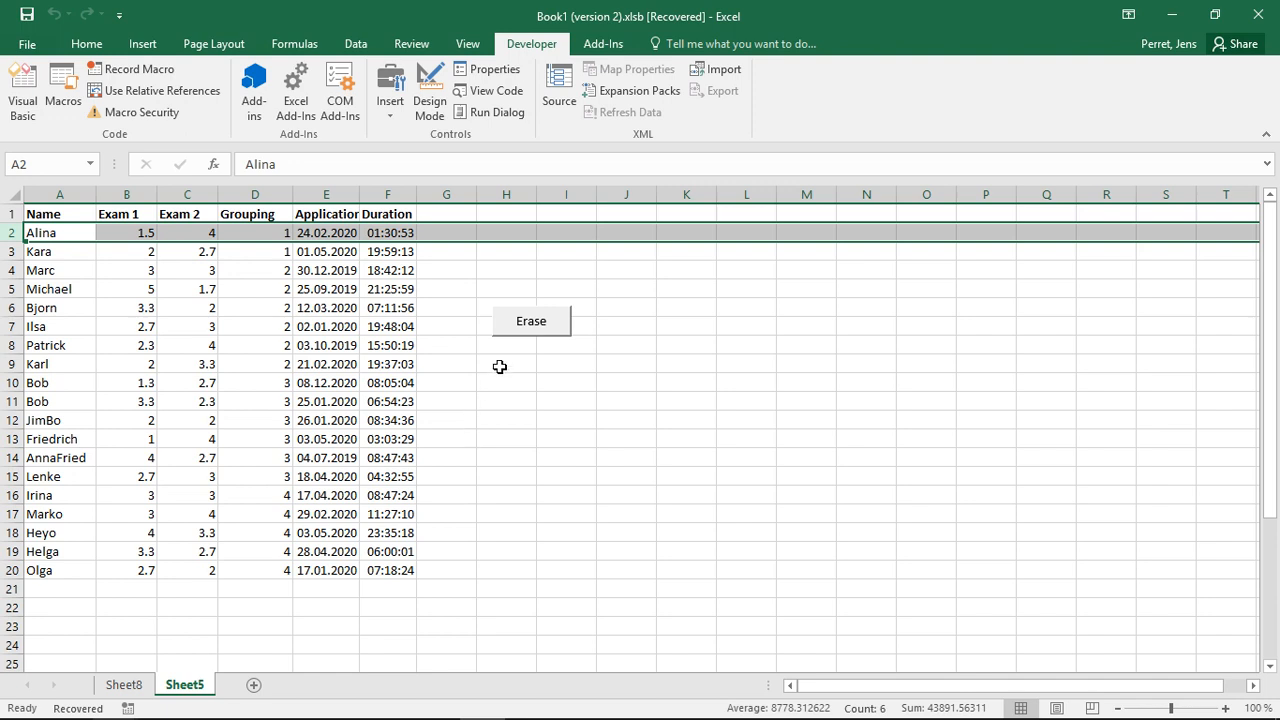
click(472, 256)
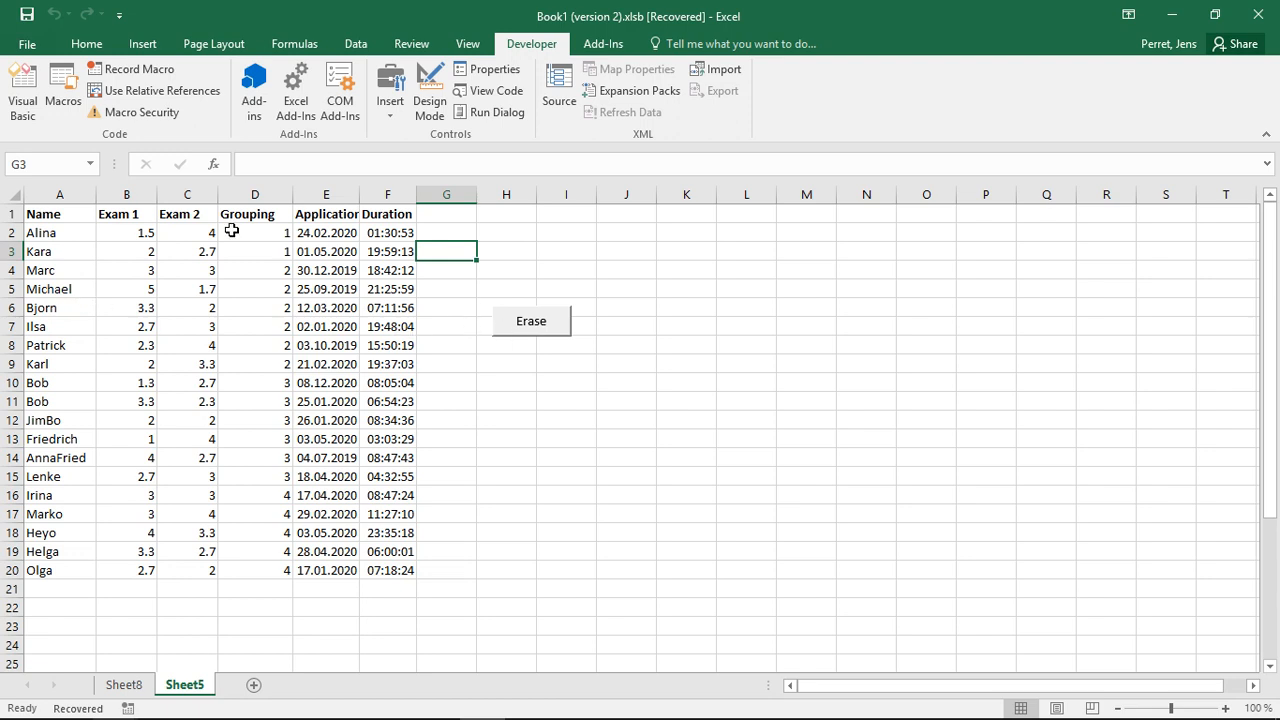
- Check the macro list again for Erase_one_row and close it without running anything
click(62, 92)
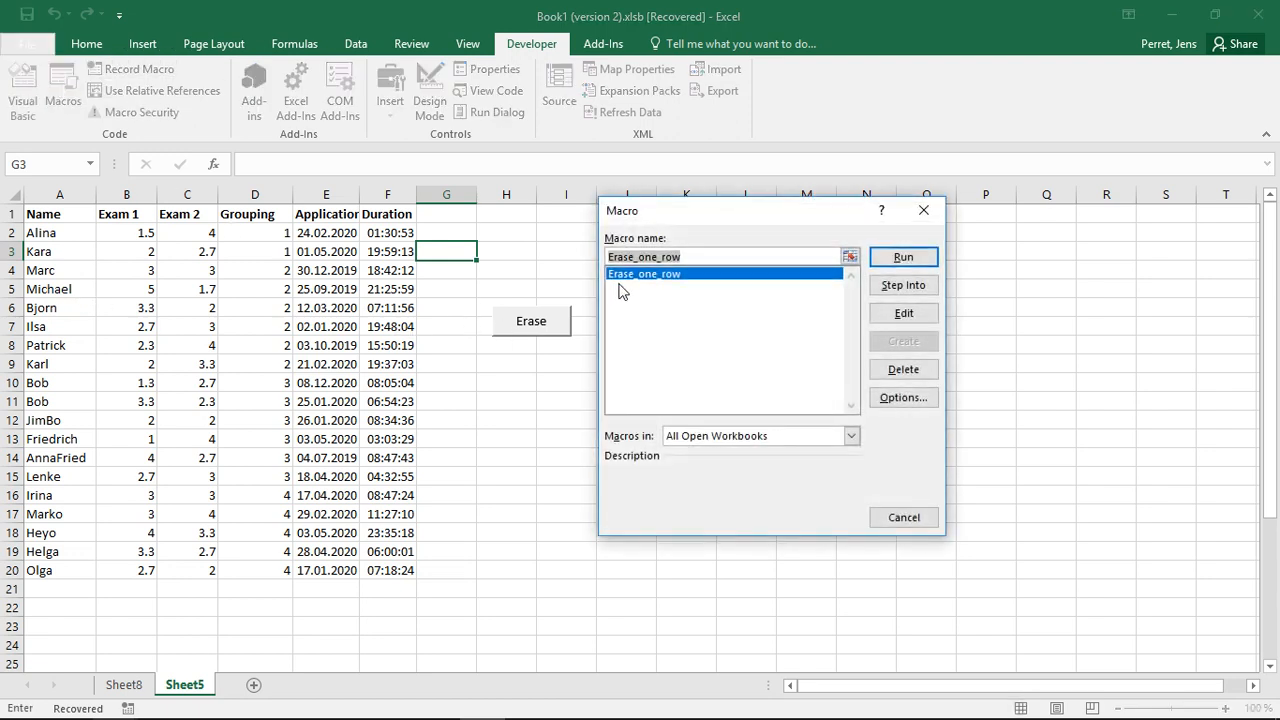
click(923, 210)
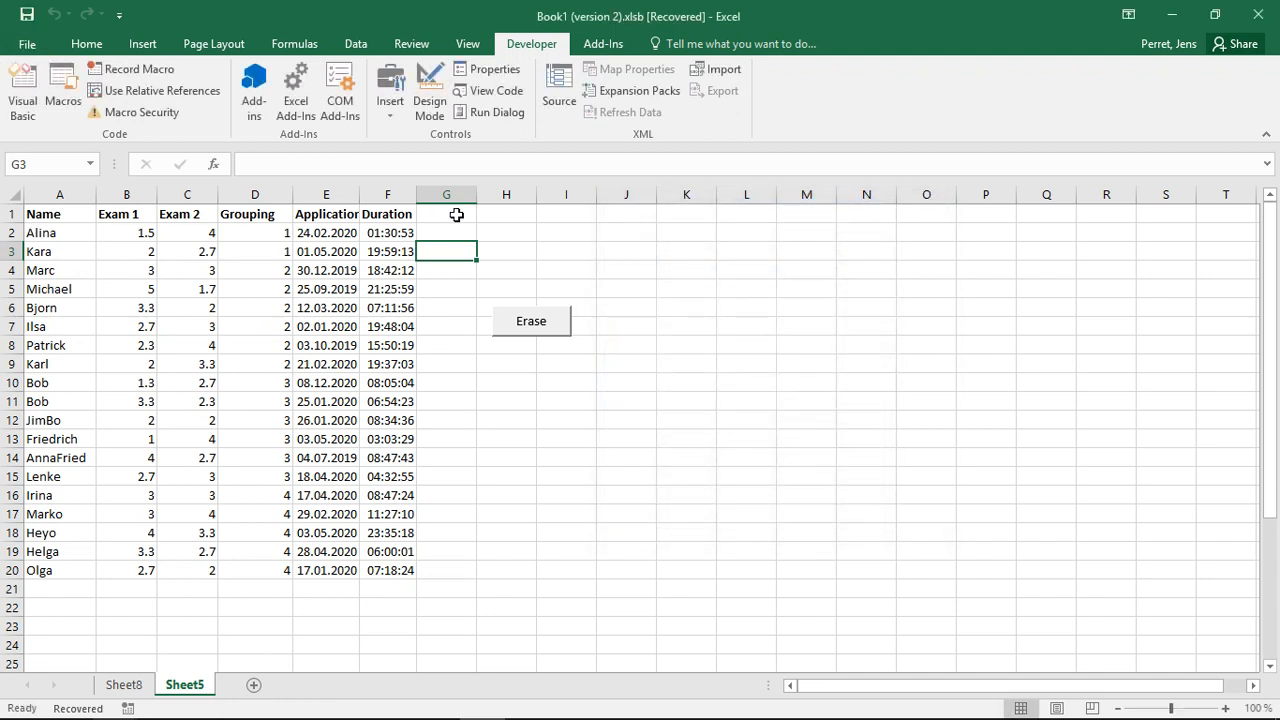